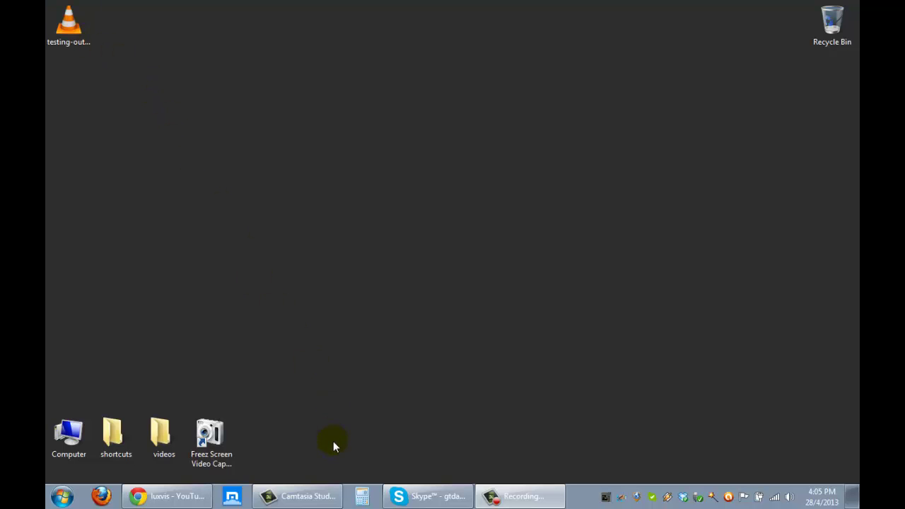
Step: Bring the YouTube channel page back and open the Video Manager's Uploads list
click(176, 497)
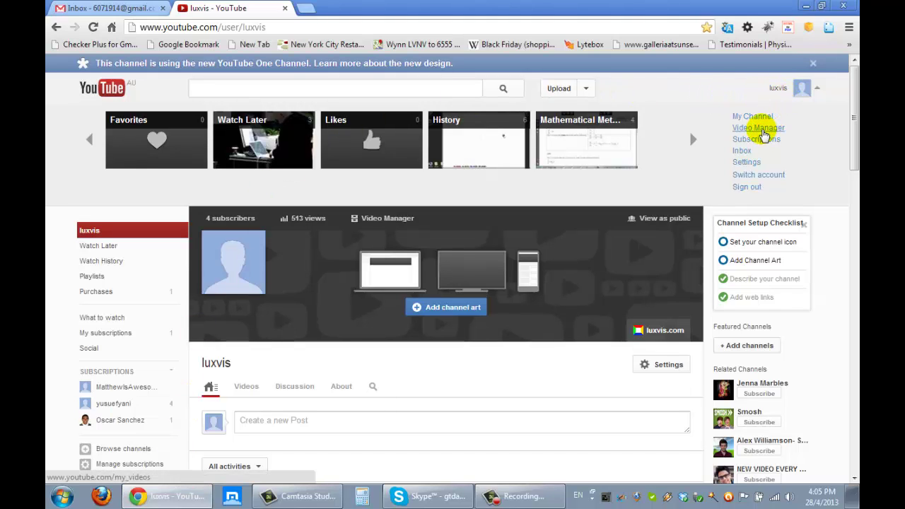
click(762, 130)
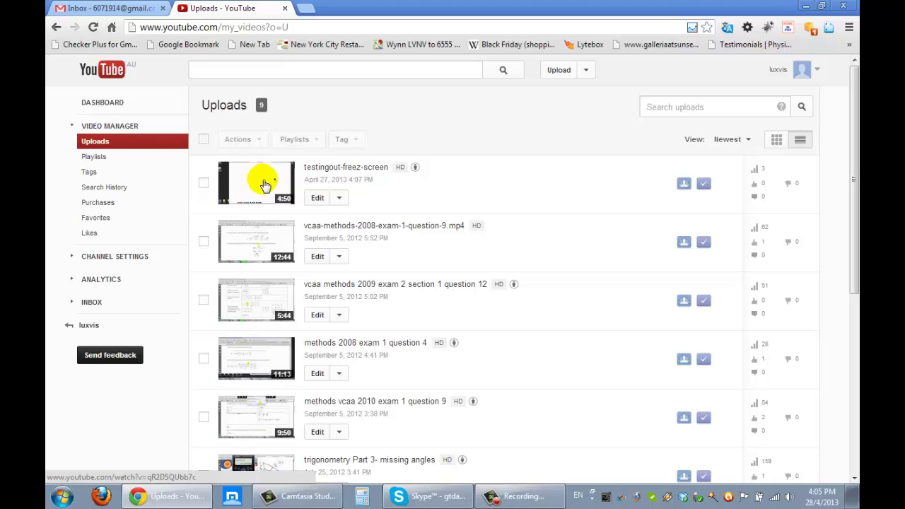
Step: Open testingout-freez-screen for editing, check Advanced Settings, then return to Basic Info
click(316, 199)
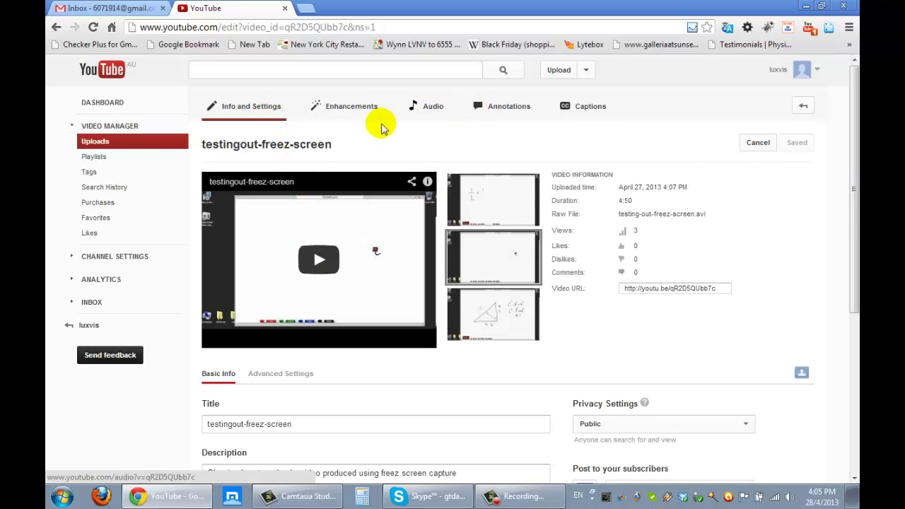
scroll(329, 195, down, 3)
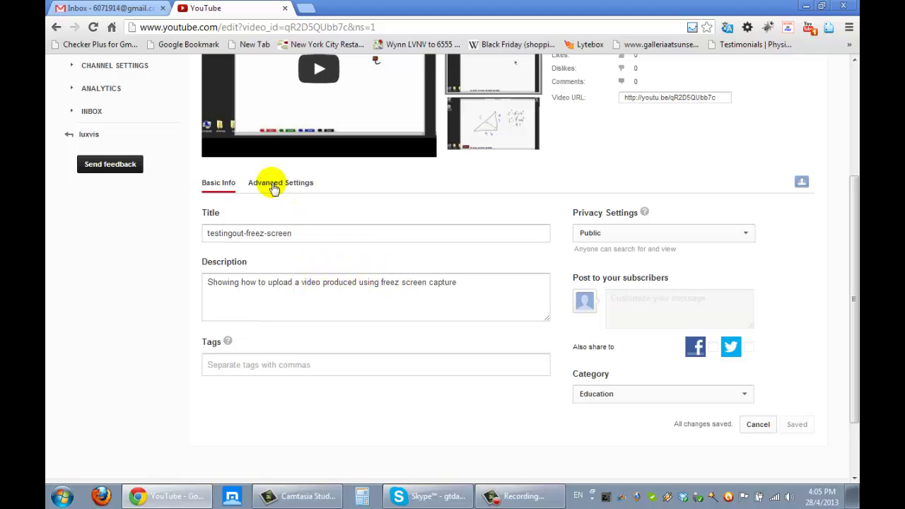
click(273, 182)
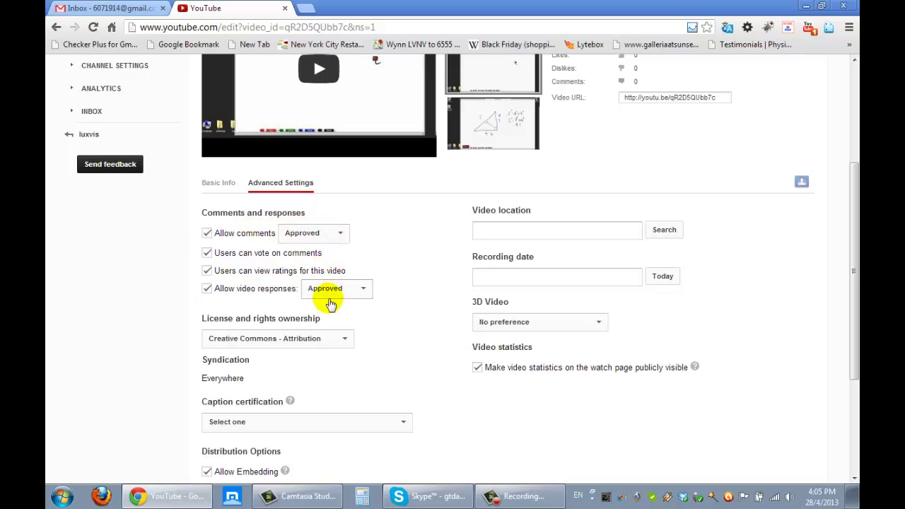
click(212, 182)
scroll(361, 263, up, 3)
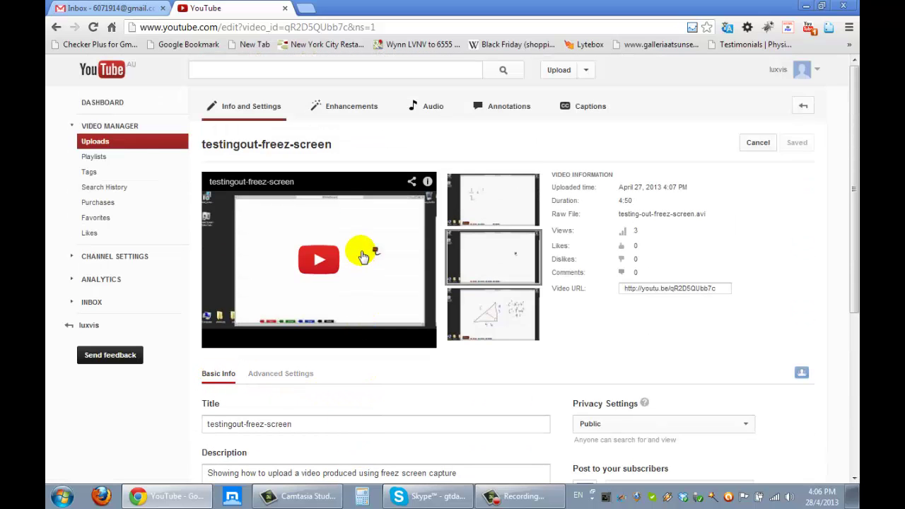
Step: Show the Enhancements page for testingout-freez-screen with original and preview side by side
click(346, 113)
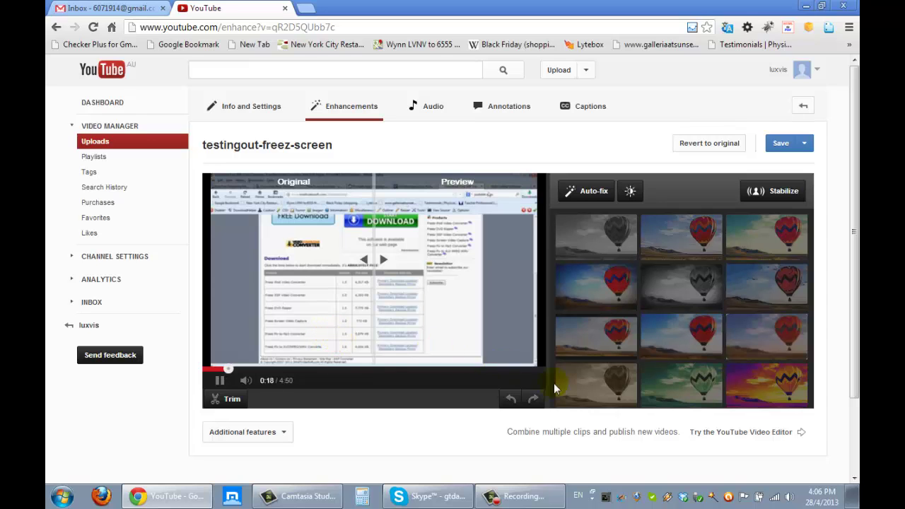
Step: Launch the YouTube Video Editor and create a new empty project
click(740, 432)
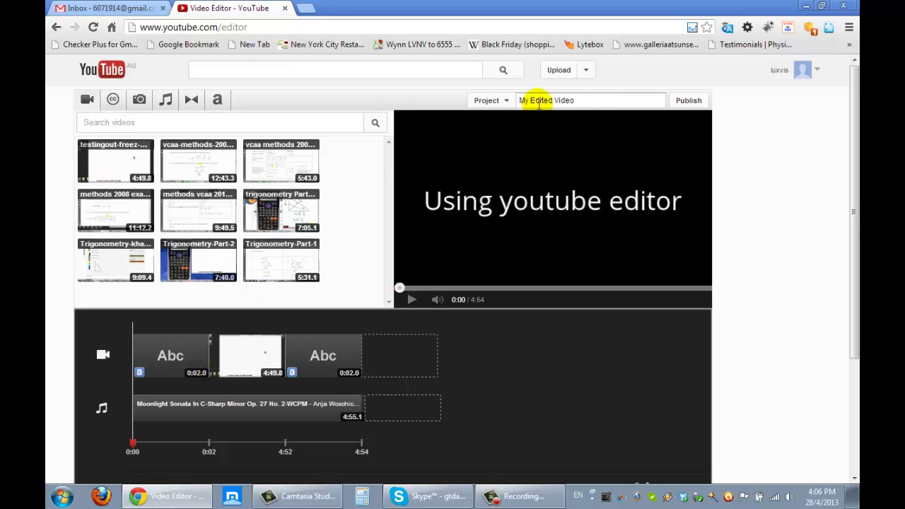
click(506, 101)
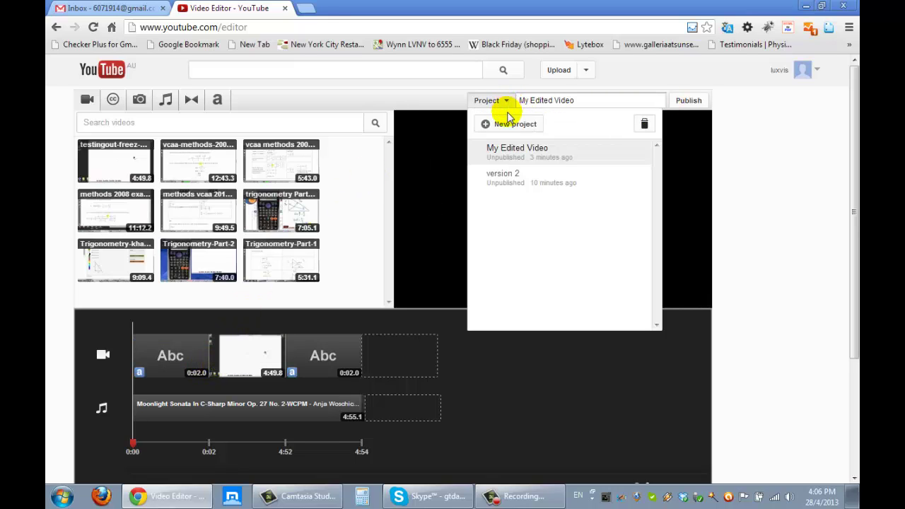
click(509, 126)
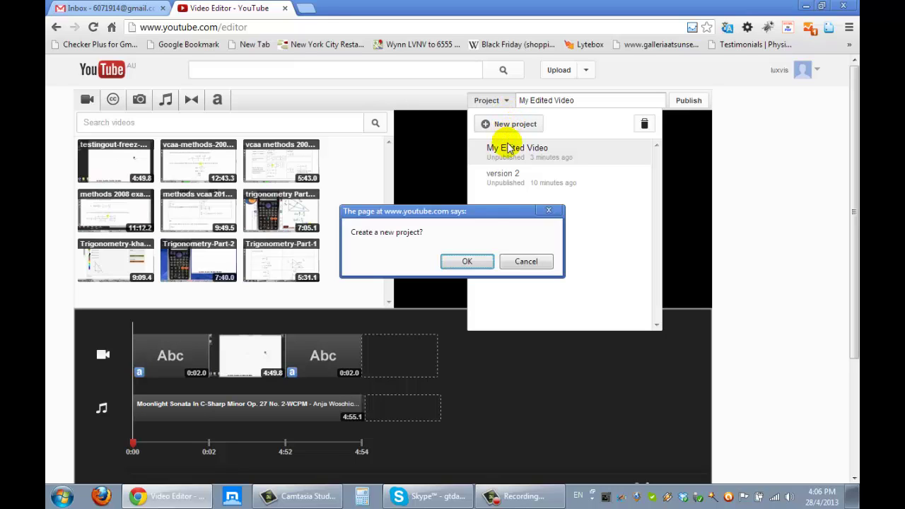
click(468, 261)
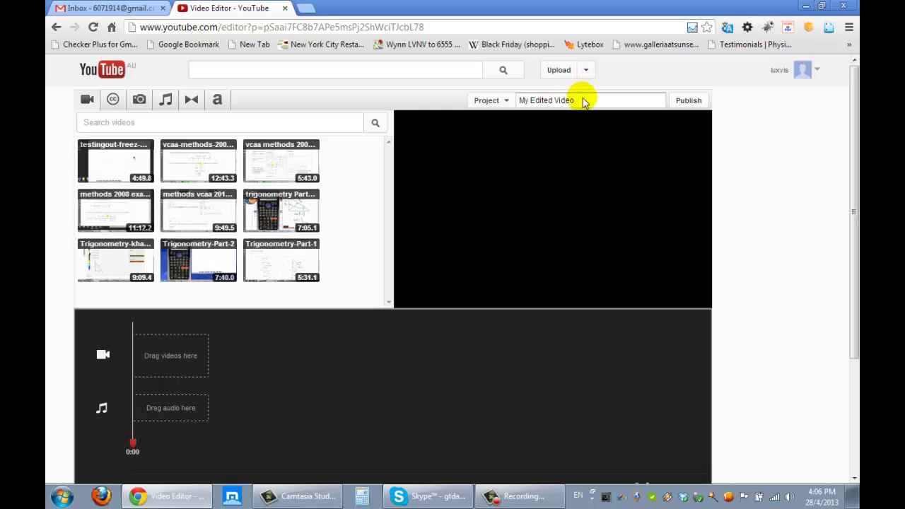
Step: Rename the project to 'editing original freez video'
triple_click(545, 101)
click(571, 100)
drag(584, 101, 507, 100)
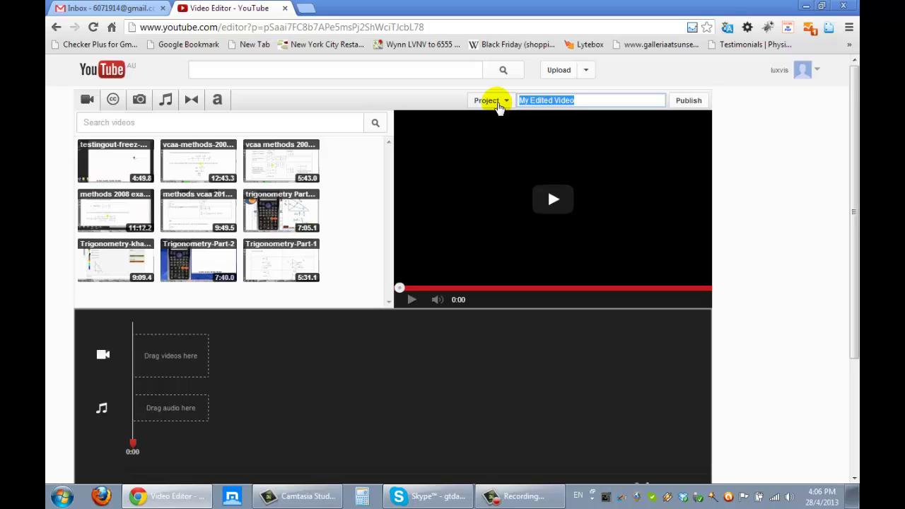
text(editing )
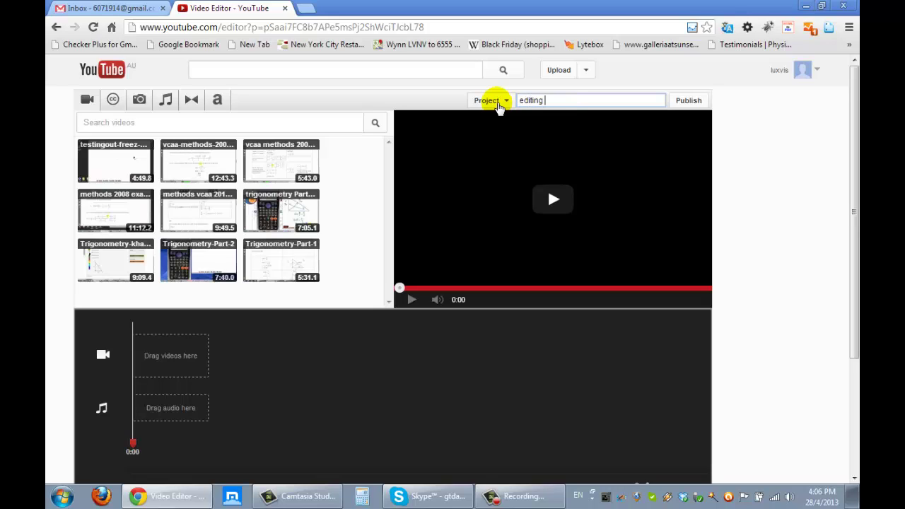
text(original freez video)
mouse_move(124, 161)
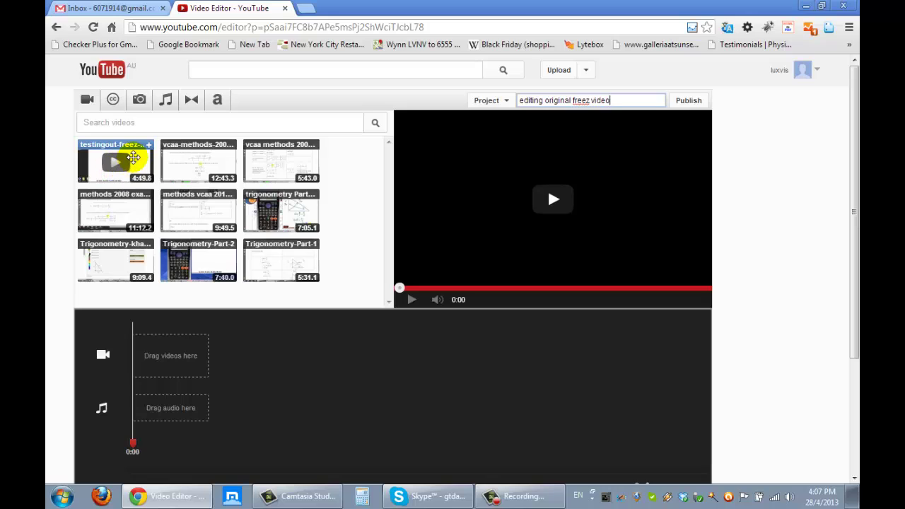
Step: Place the 4:49.8 testingout-freez-screen clip on the video track and play the preview
drag(134, 157, 170, 351)
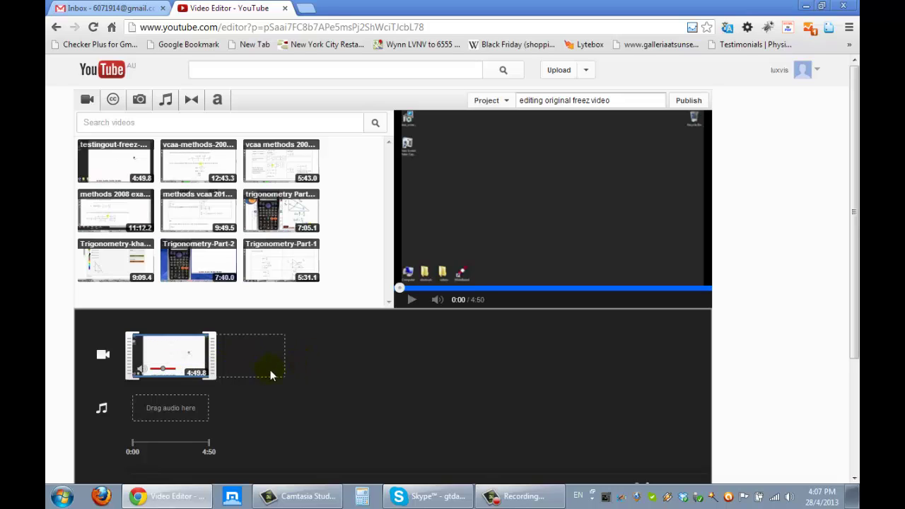
drag(201, 374, 212, 375)
click(412, 300)
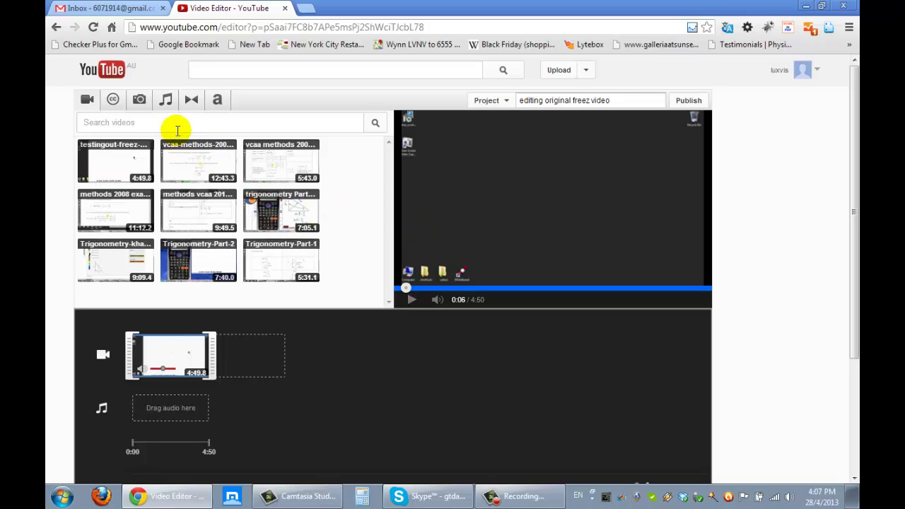
Step: Filter the Audio library to Classical music and preview the Moonlight Sonata track
click(165, 102)
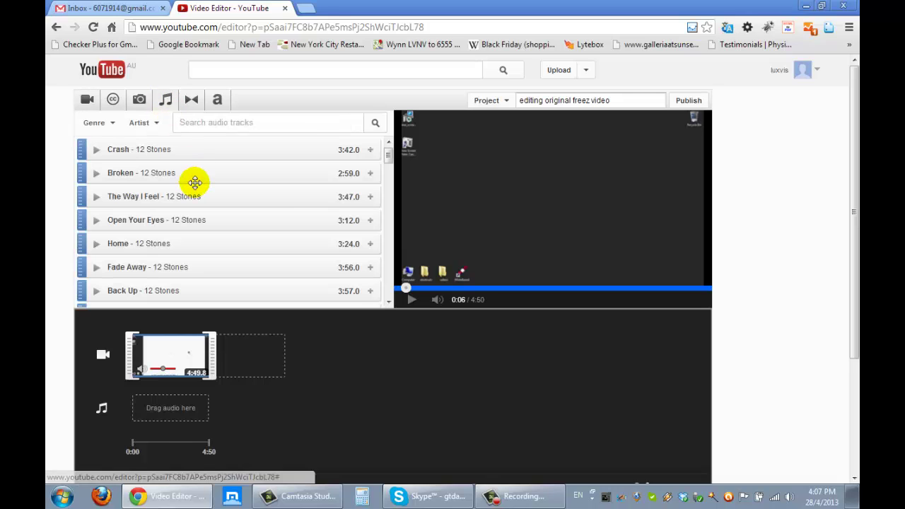
click(112, 125)
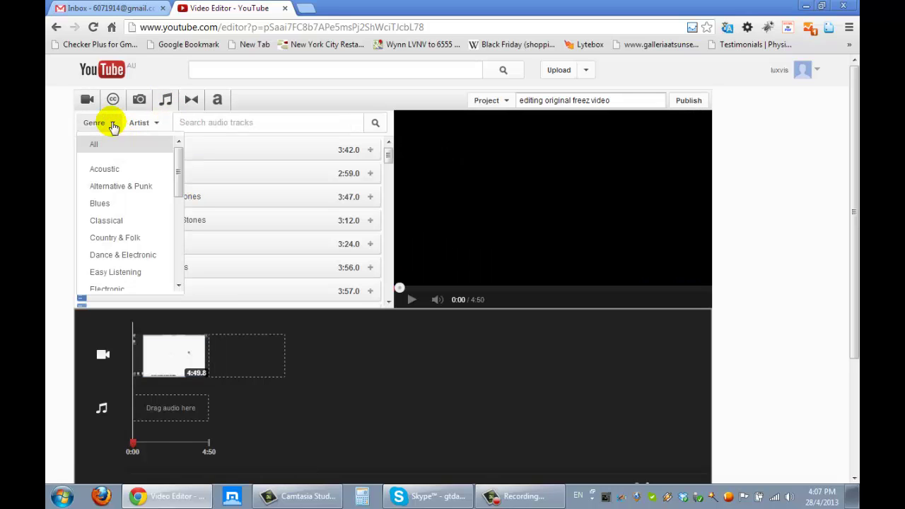
click(112, 222)
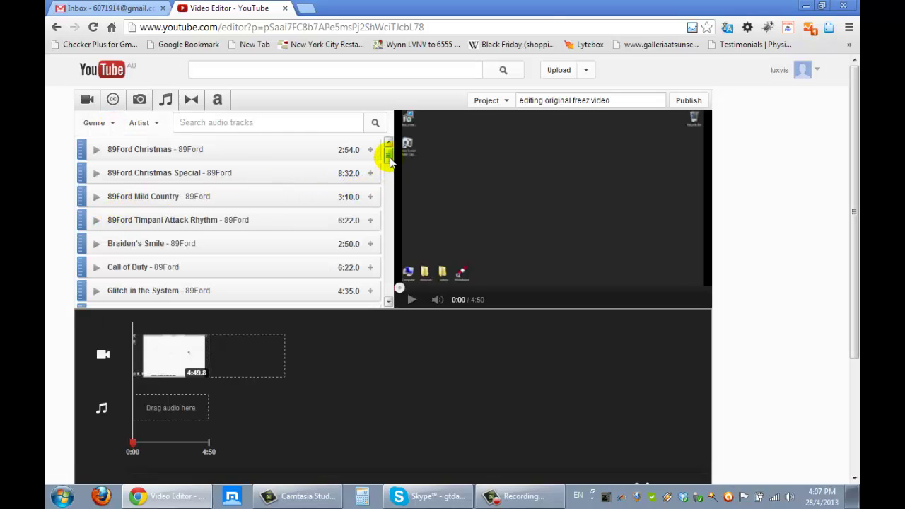
drag(388, 159, 394, 299)
click(394, 299)
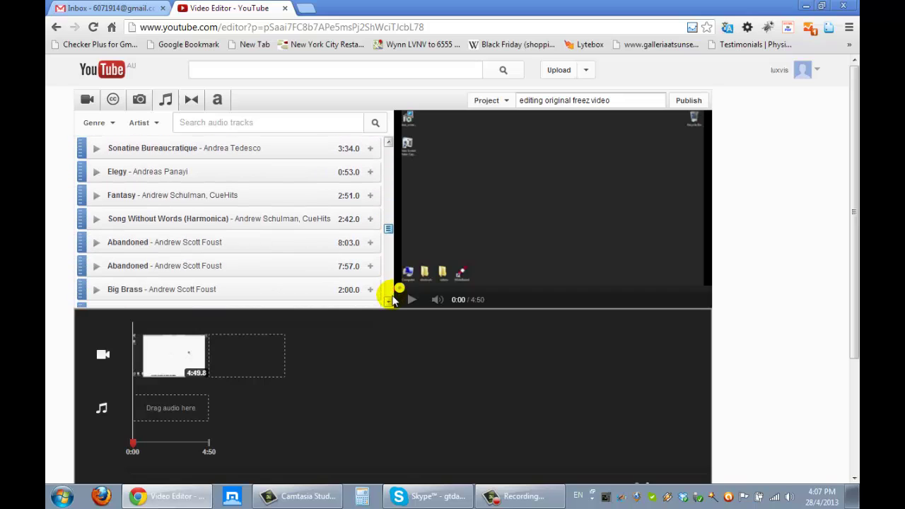
click(393, 299)
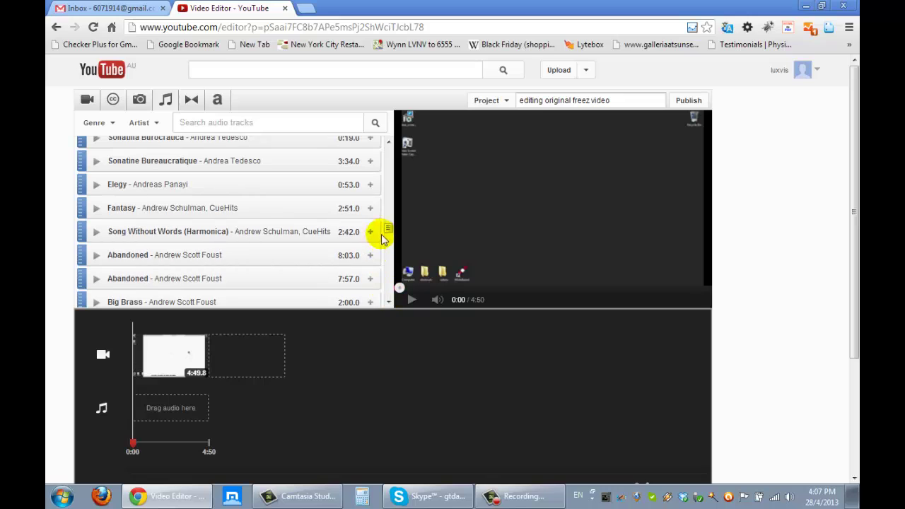
drag(383, 233, 391, 285)
scroll(393, 285, down, 4)
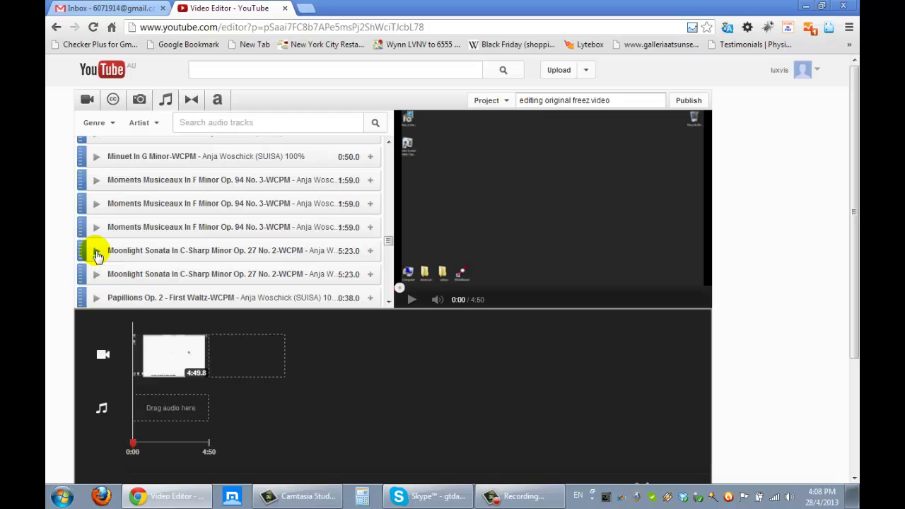
Step: Put Moonlight Sonata In C-Sharp Minor (5:23.0) on the audio track beneath the video
click(96, 253)
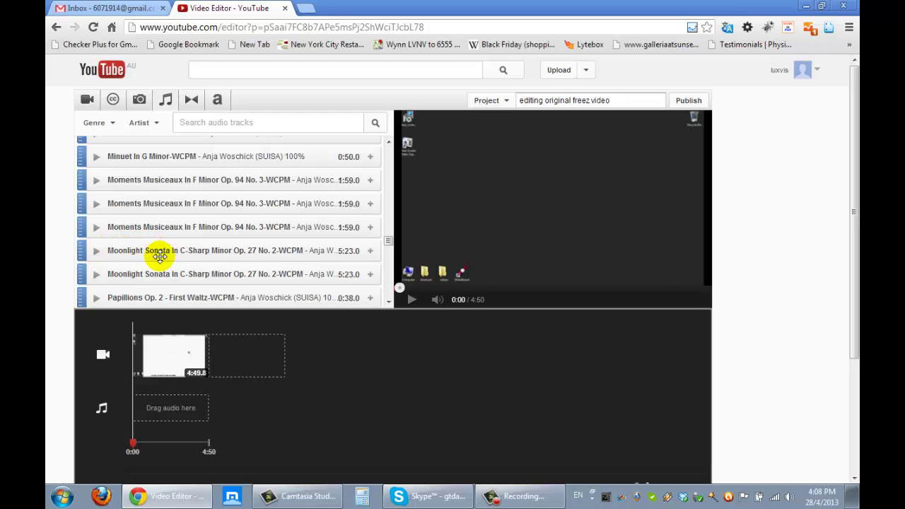
drag(157, 256, 168, 404)
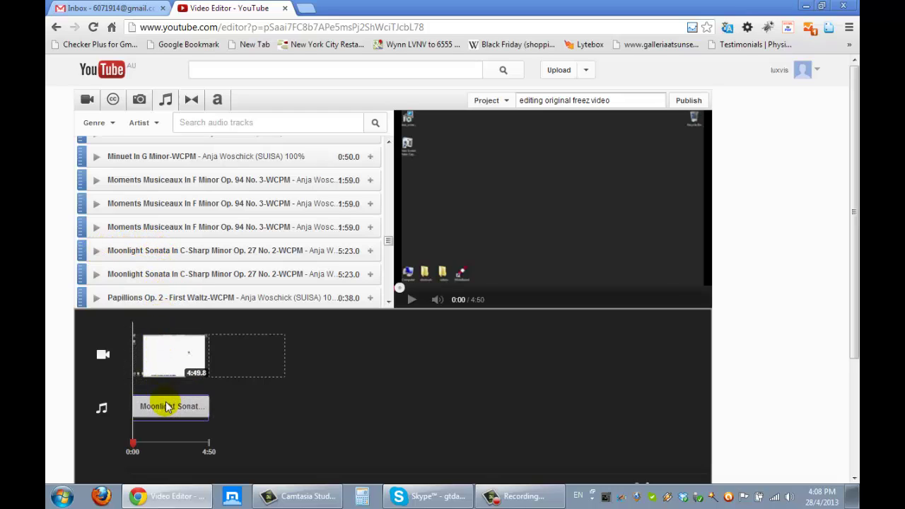
click(168, 407)
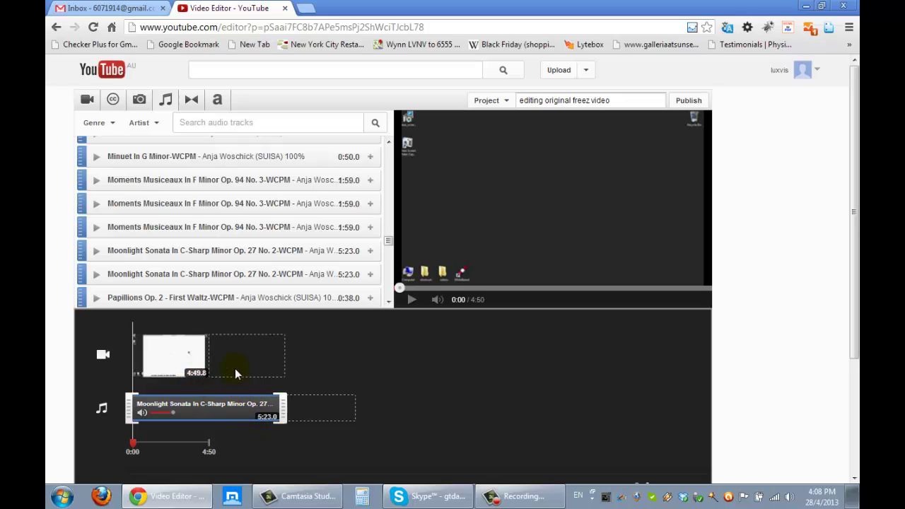
Step: Add a Centered Title at the timeline start reading 'Using youtube editor to edit videos' and save
click(217, 101)
drag(95, 158, 134, 358)
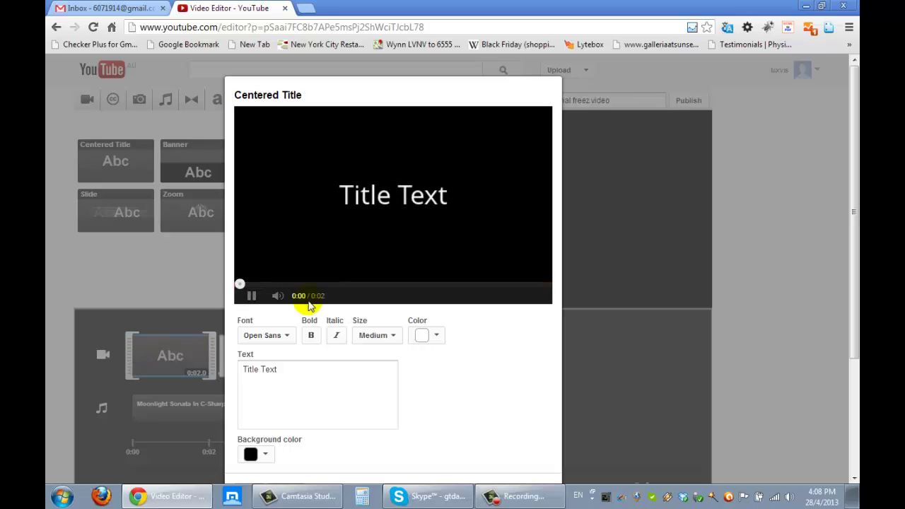
drag(287, 369, 236, 367)
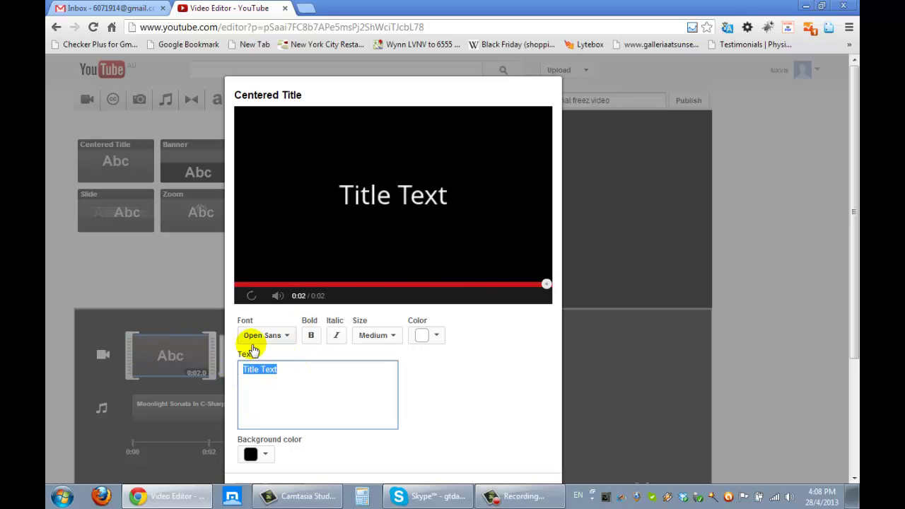
text(Using youtube d)
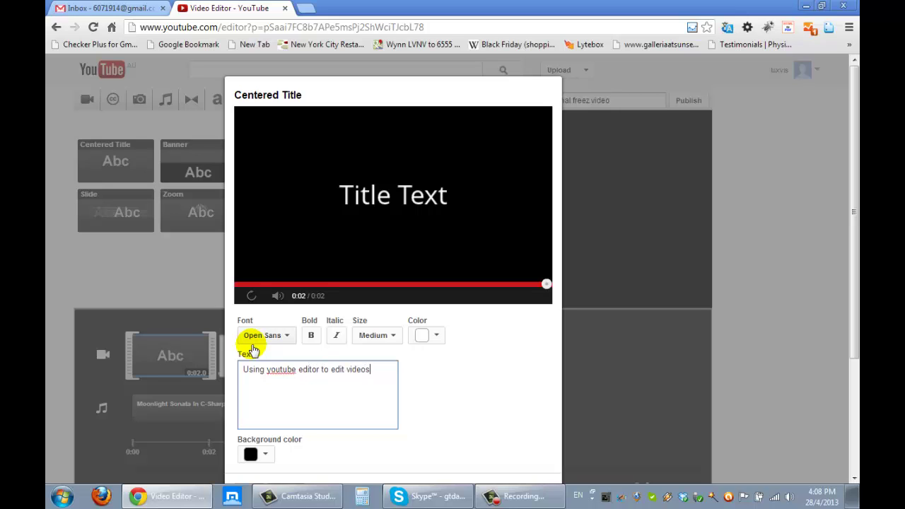
scroll(357, 283, down, 1)
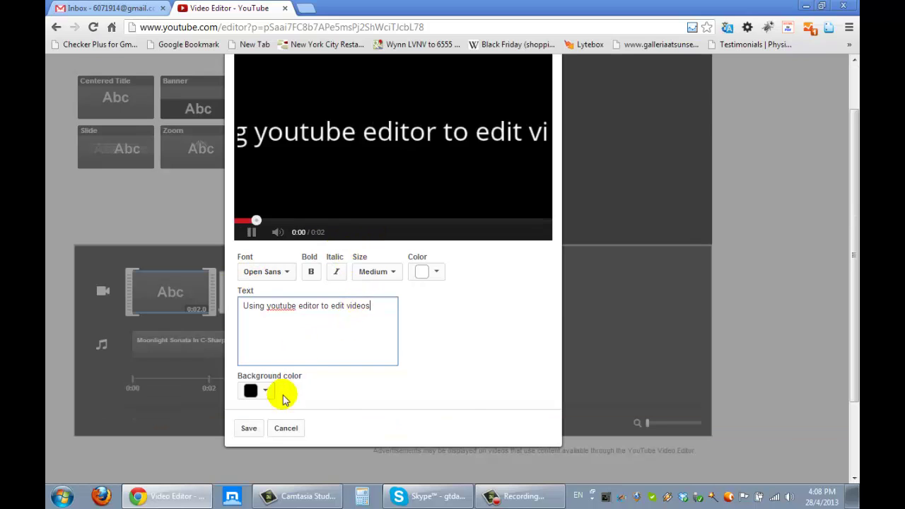
click(249, 427)
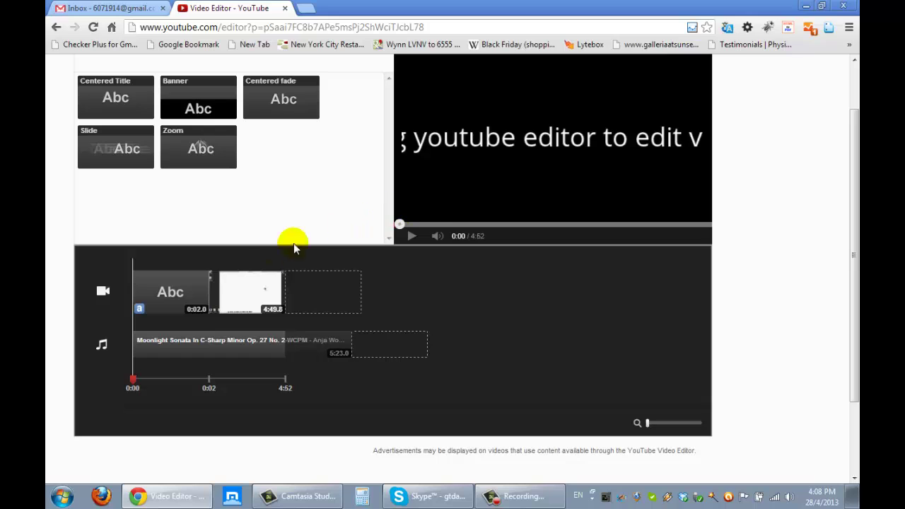
Step: Break the opening title onto two lines after 'editor' and save it again
scroll(512, 198, up, 2)
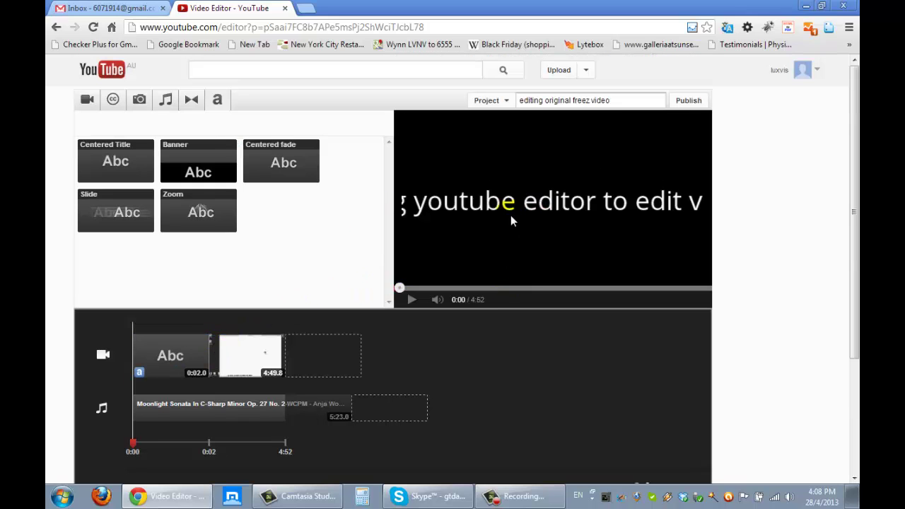
click(178, 366)
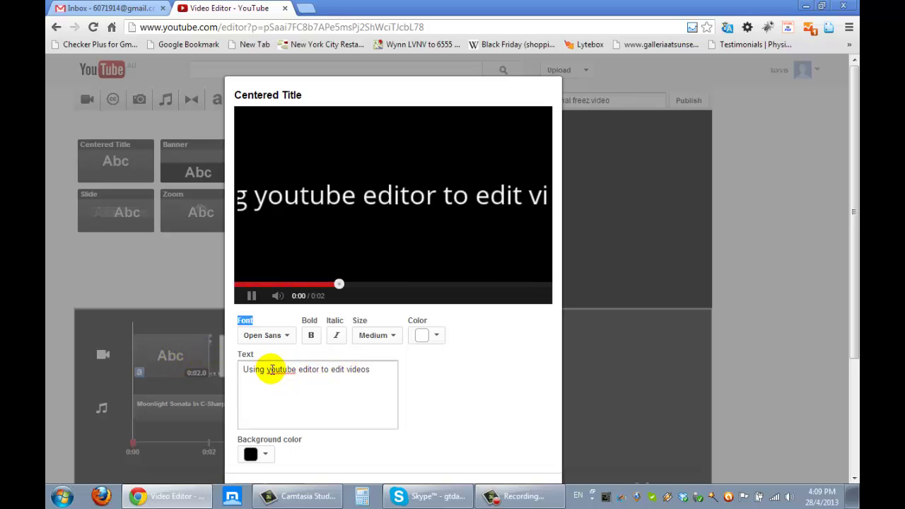
click(318, 369)
key(Return)
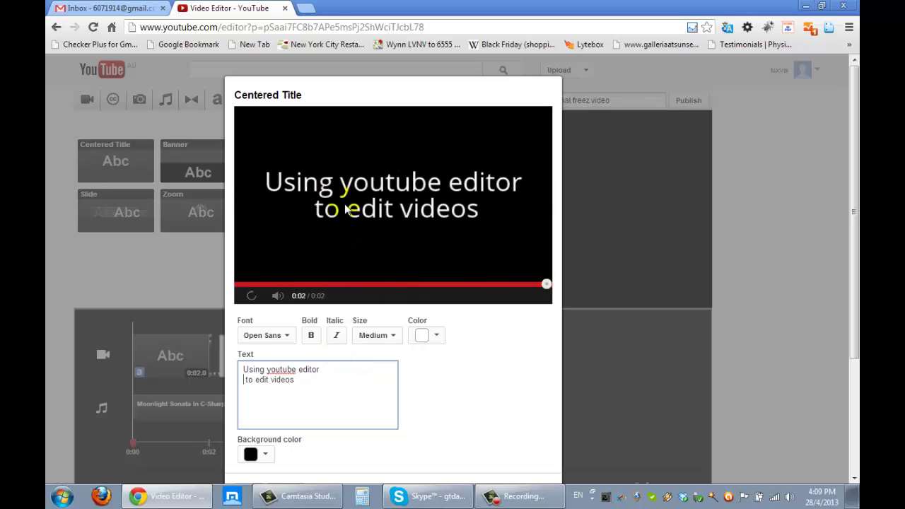
scroll(464, 377, down, 2)
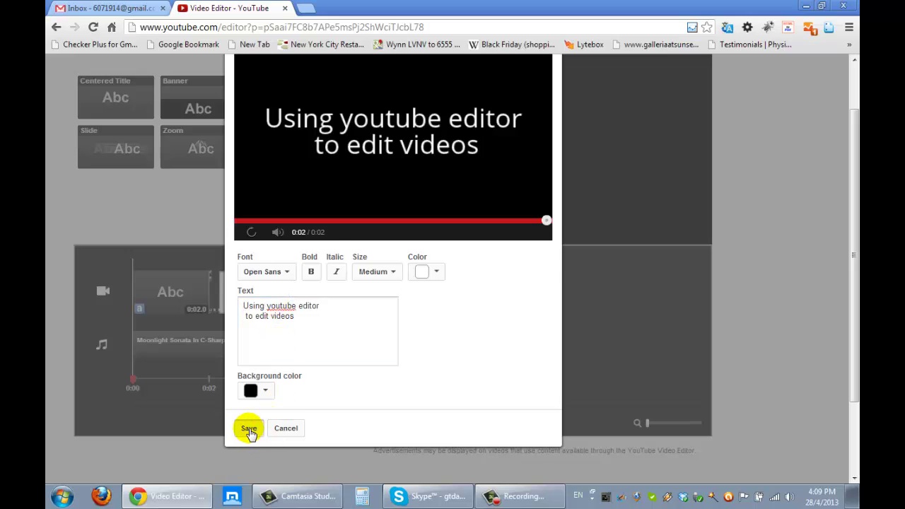
click(251, 428)
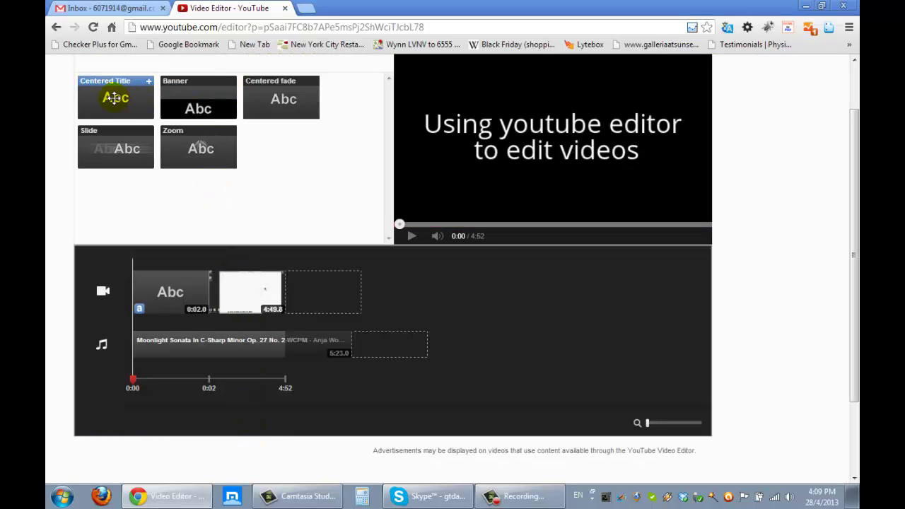
Step: Add a 0:02.0 Centered Title reading 'Thank you for watching' after the video clip
drag(117, 101, 228, 305)
text(Thank you)
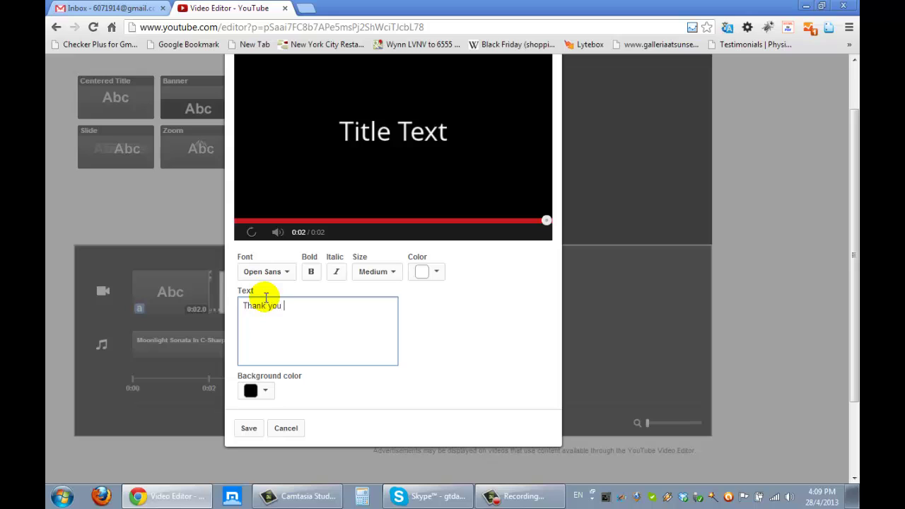
text( for watching)
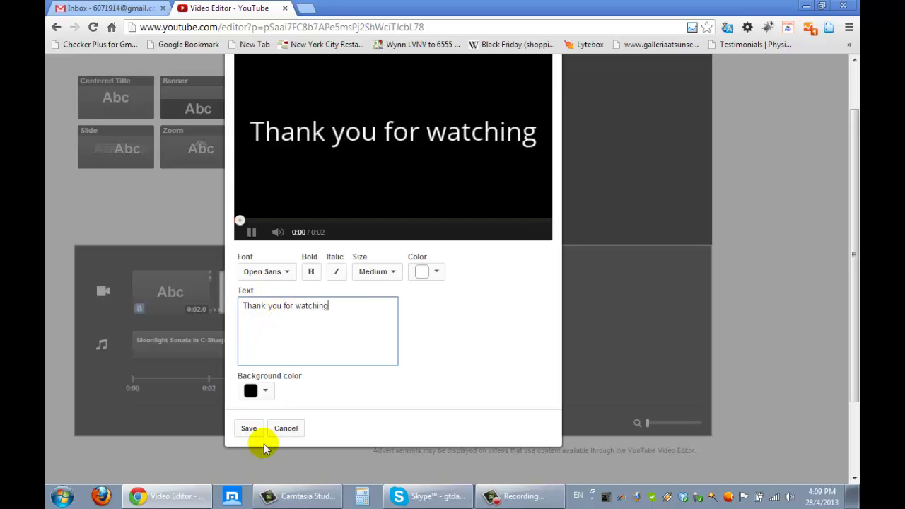
click(249, 428)
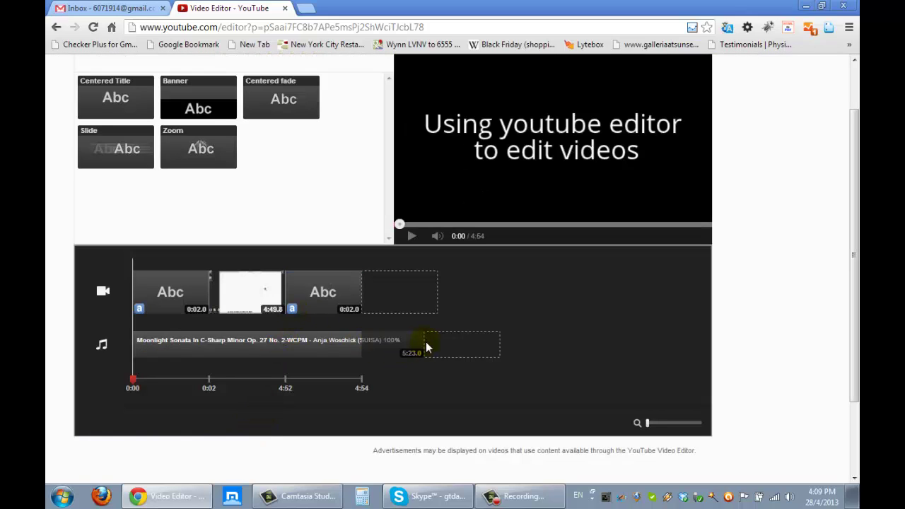
Step: Drag the Moonlight Sonata clip's right end in so it ends at 4:53.7
mouse_move(423, 341)
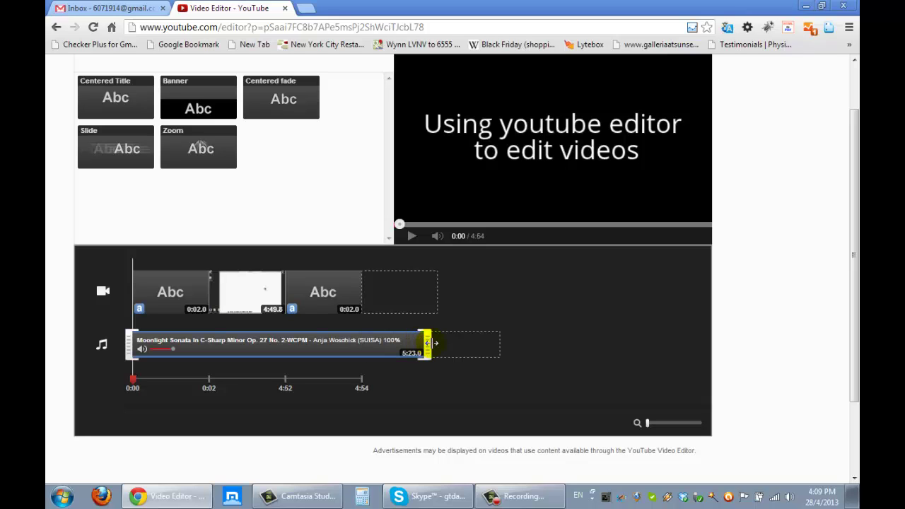
drag(427, 343, 369, 342)
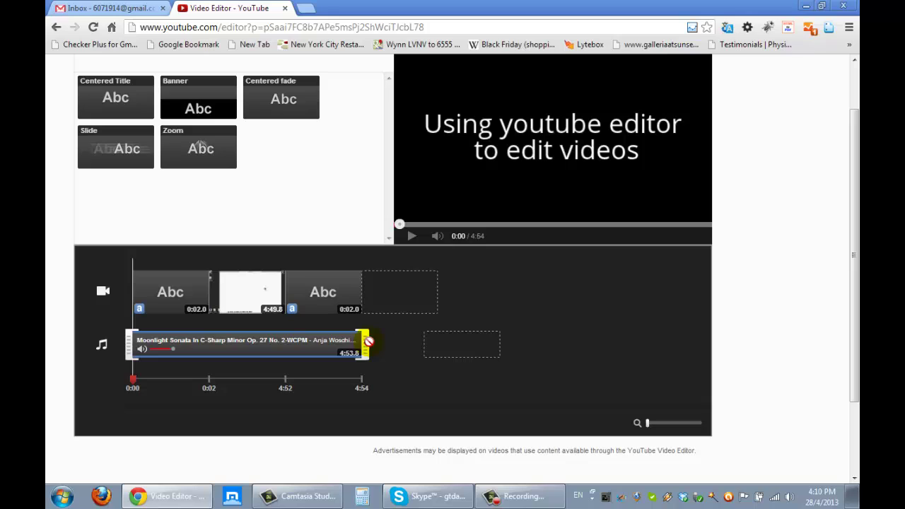
drag(369, 341, 367, 342)
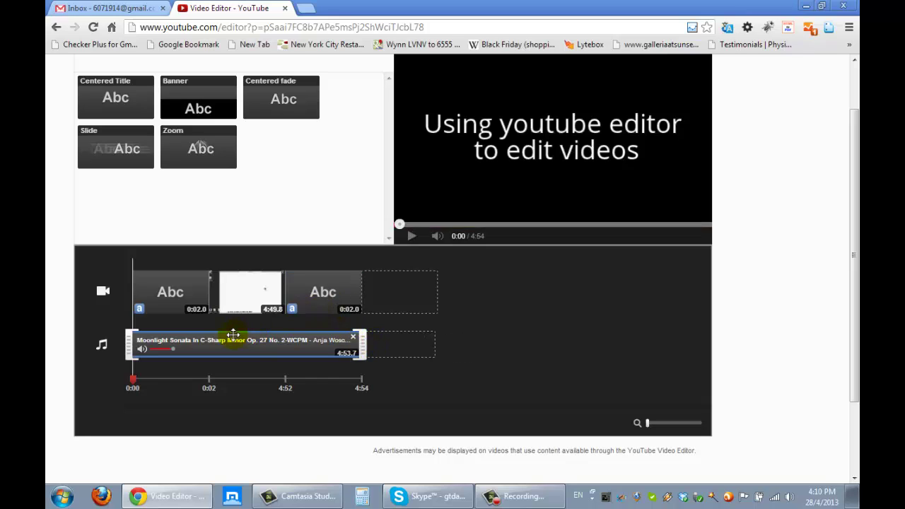
Step: Lower the Moonlight Sonata volume slider and replay the preview to hear the quieter music
click(411, 238)
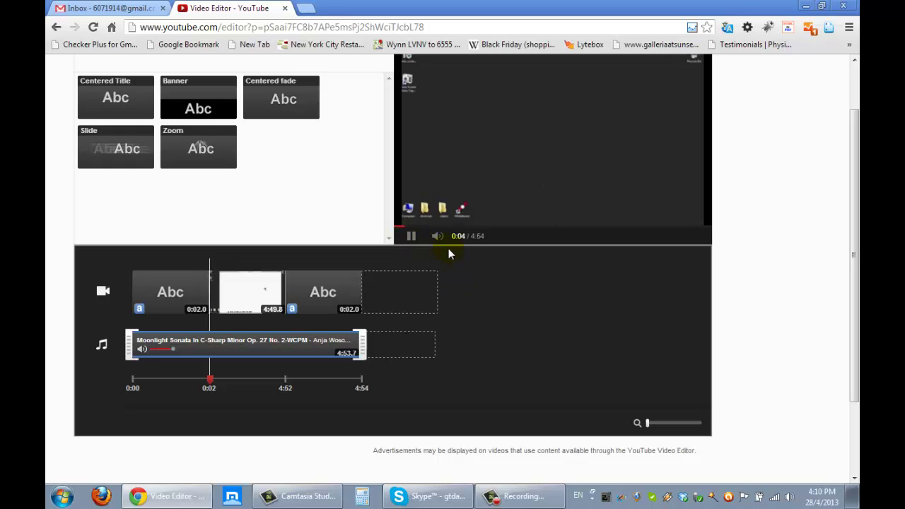
click(410, 235)
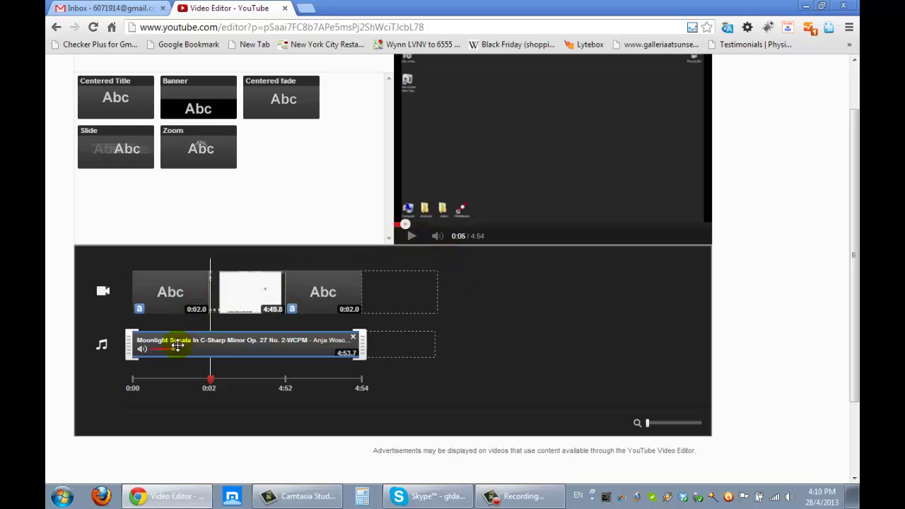
drag(176, 353, 162, 355)
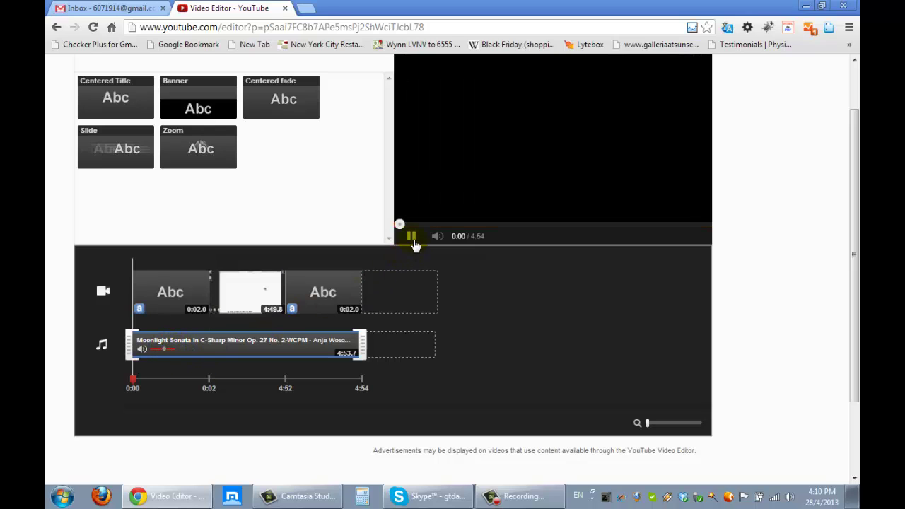
click(411, 236)
click(411, 235)
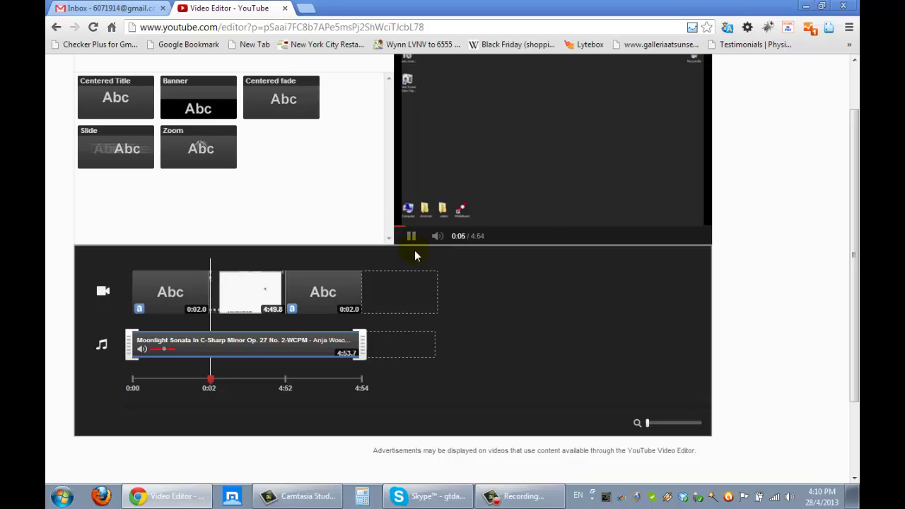
click(412, 237)
scroll(614, 316, up, 2)
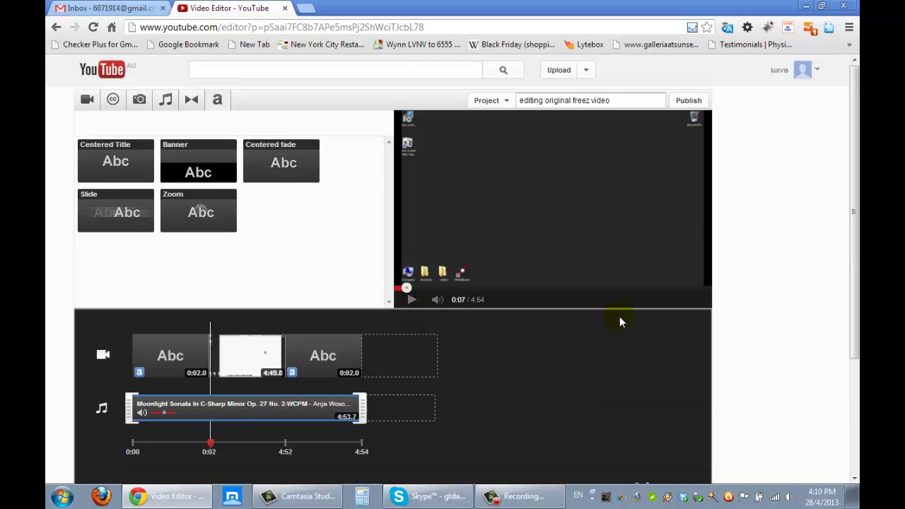
Step: Publish the 'editing original freez video' project and let its watch page begin processing
click(688, 101)
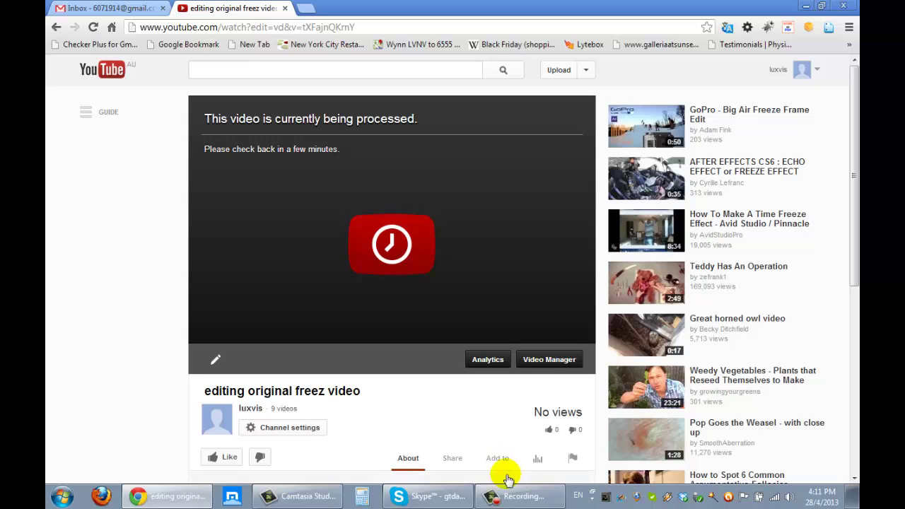
mouse_move(513, 501)
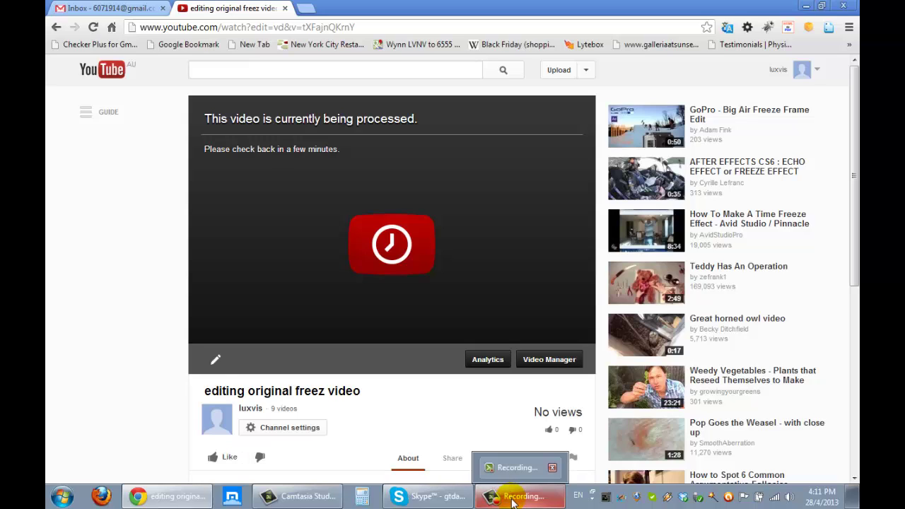